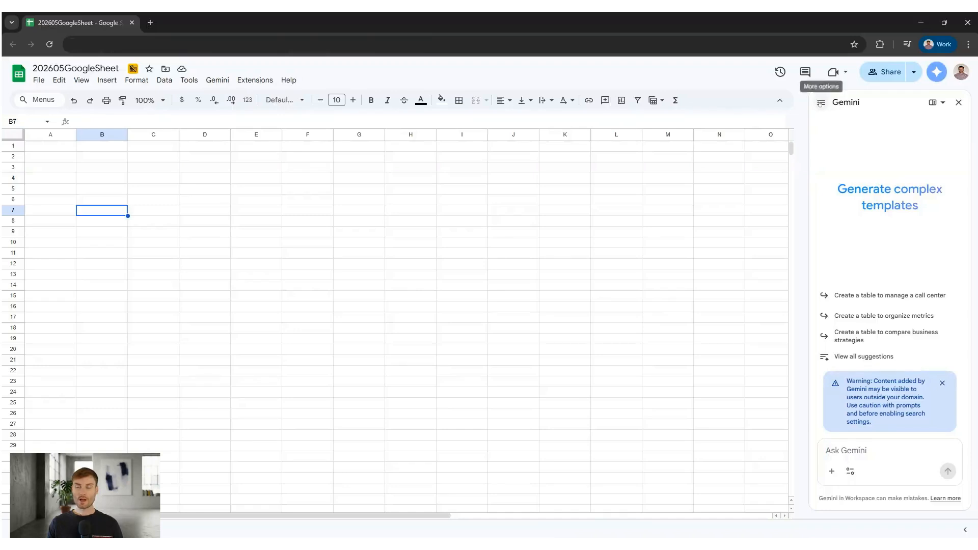
click(820, 102)
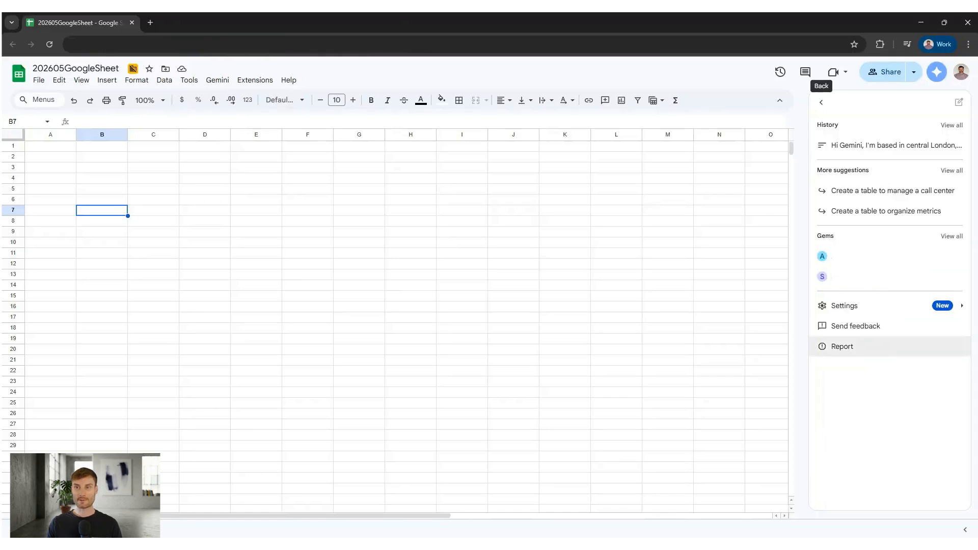
click(821, 103)
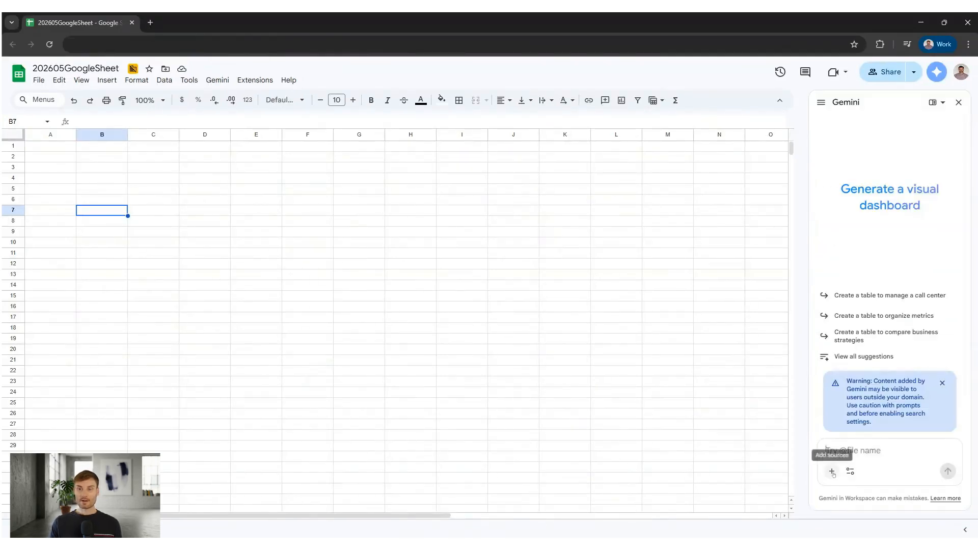
click(832, 472)
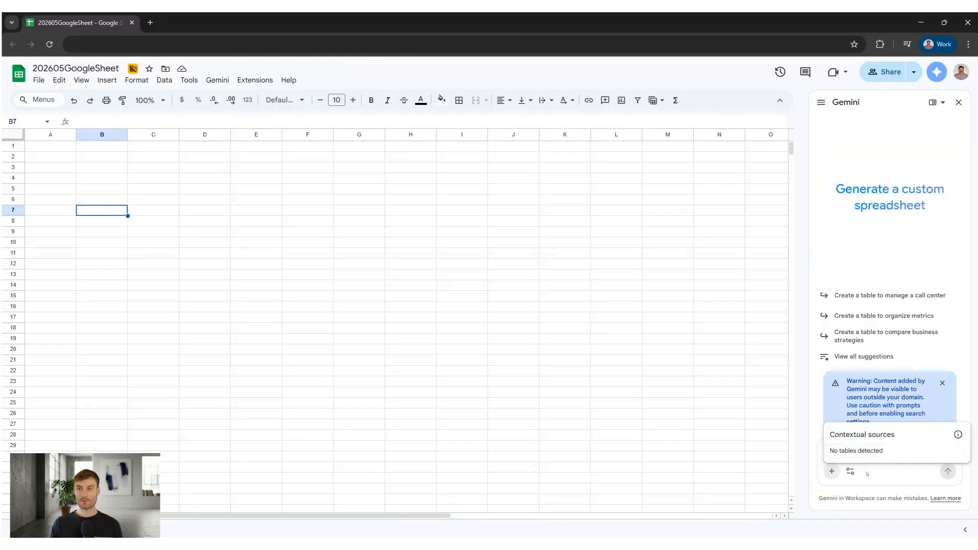
click(850, 471)
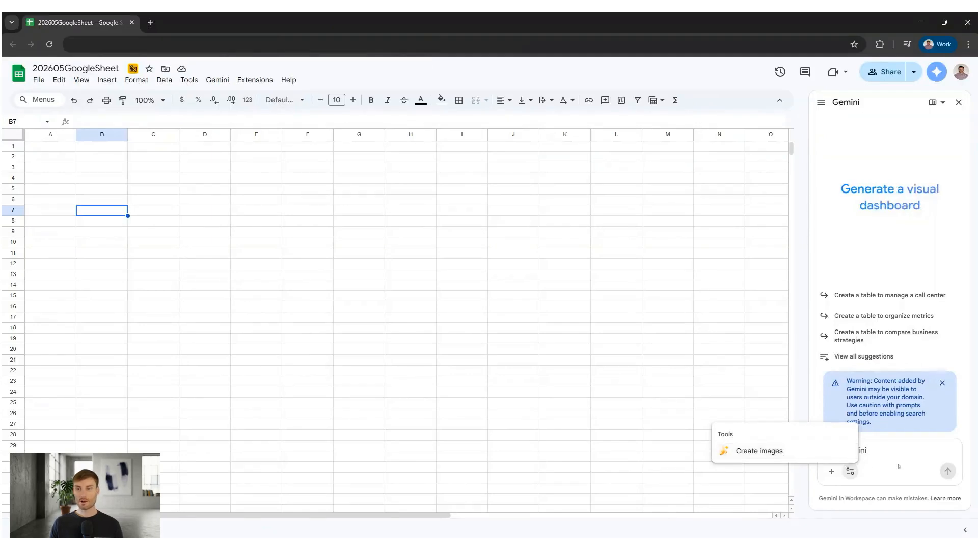
Ask Gemini to research the top 10 cafes in central London, with columns for cafe name, summary, coffee types and average Google ratings
click(889, 451)
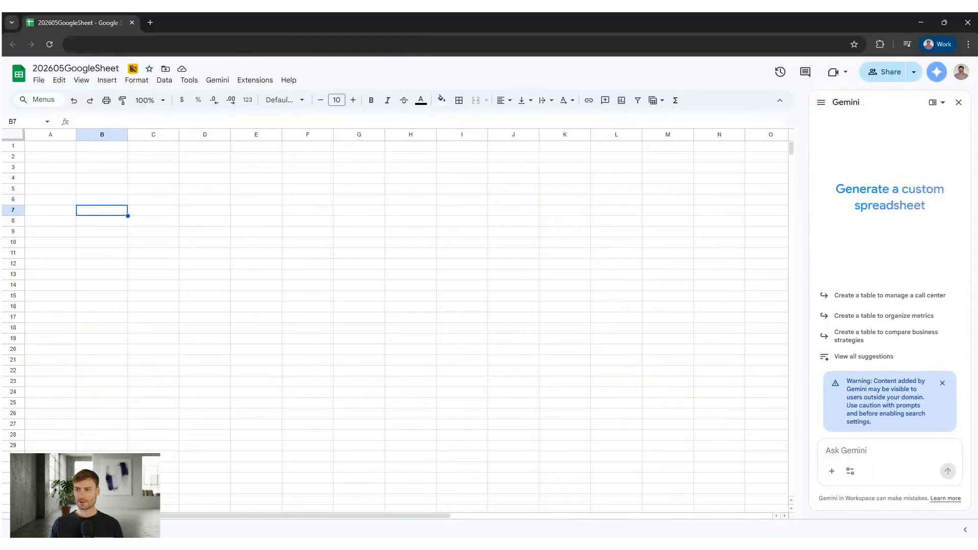
text(Hi Gemini, I'm based in central London, UK and want you to research the top 10 cafes I can visit local to me. I want data in columns of - Cafe Name, Cafe Summary, Types O f Coffee They Serve, Average Ratings From Google)
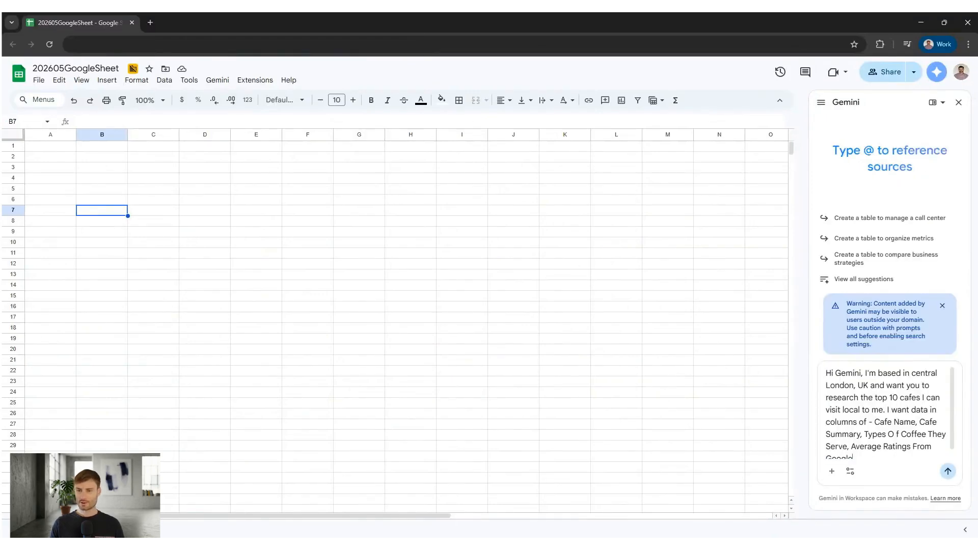
key(Return)
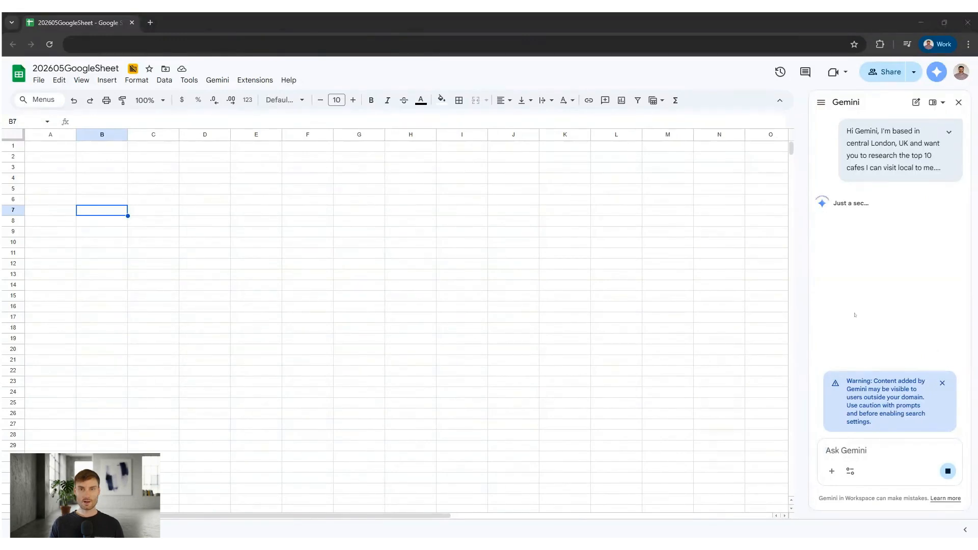
click(948, 132)
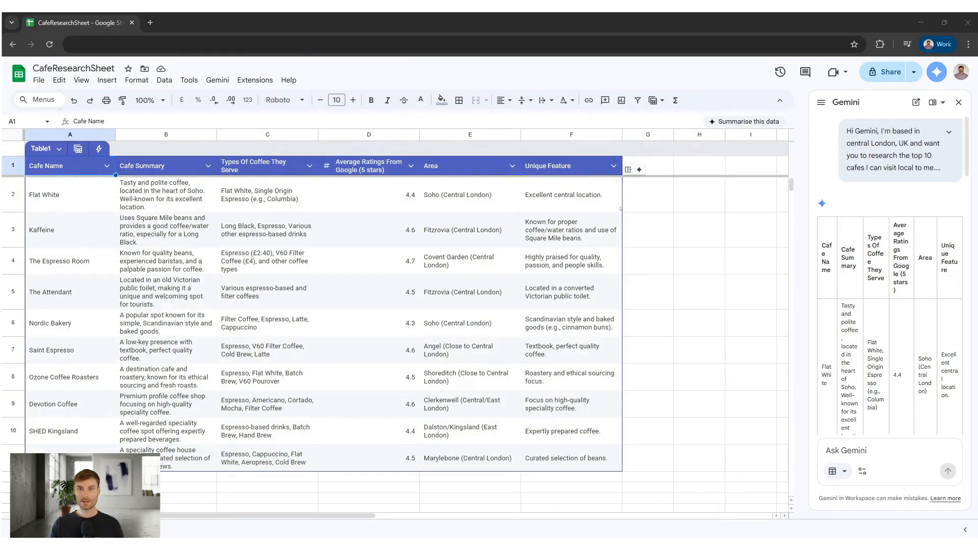
Fill column G for every cafe with =ai("get the average price for a coffee at this cafe") and generate the values
click(647, 200)
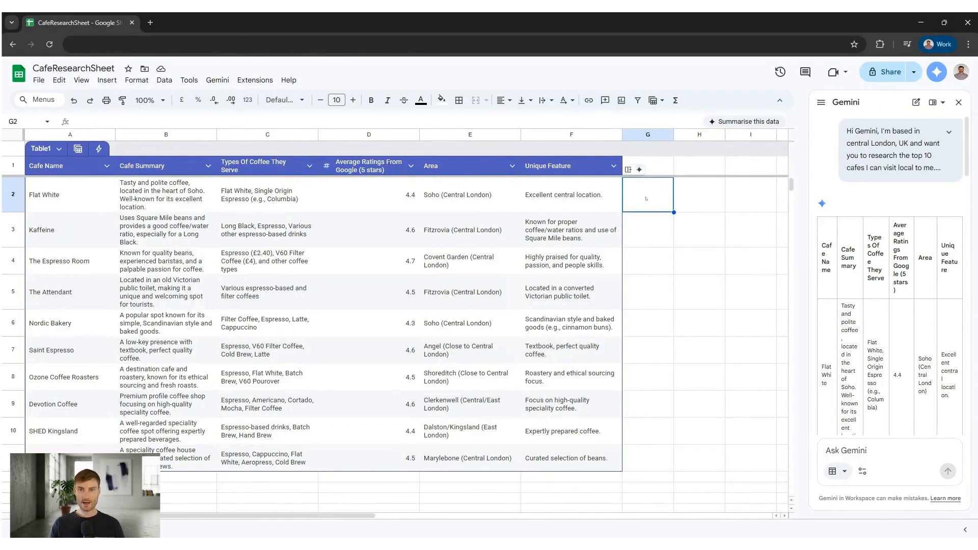
text(=ai("get the average price for a coffee at this cafe"))
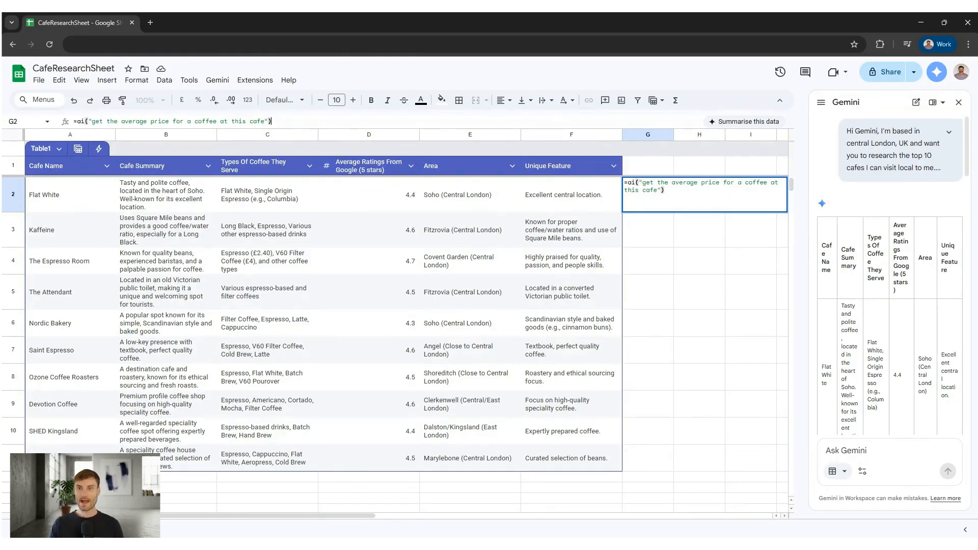
key(Return)
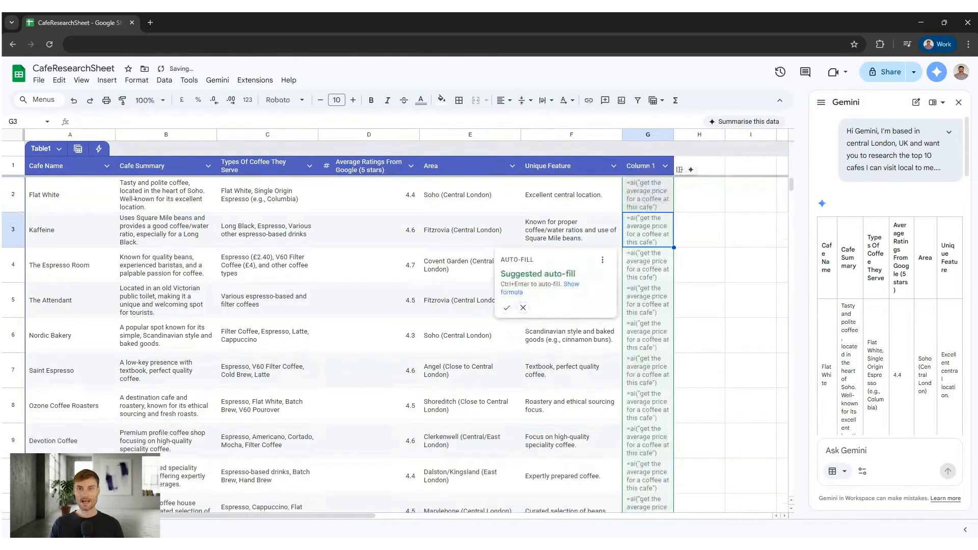
click(744, 298)
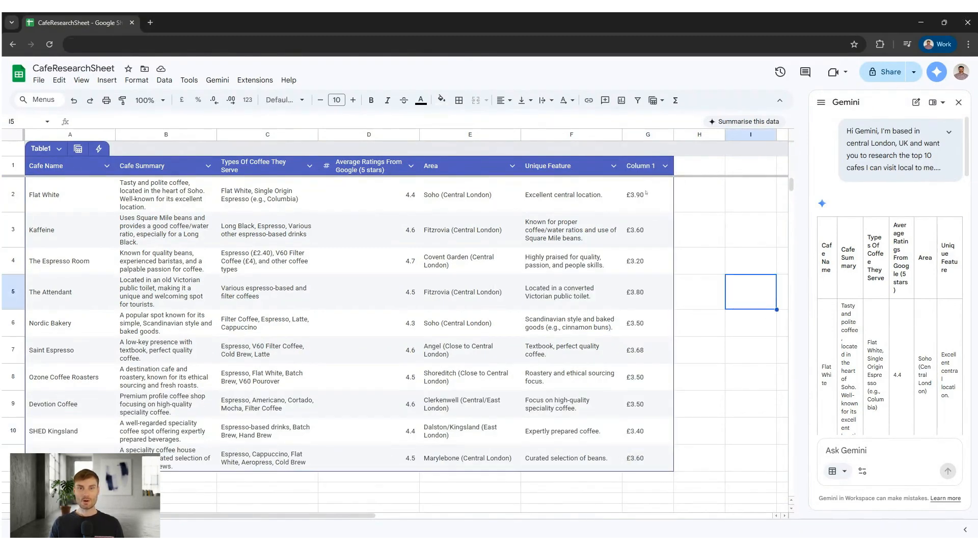
drag(645, 194, 650, 457)
click(747, 404)
Rename the header of column G to "Average Price"
click(642, 167)
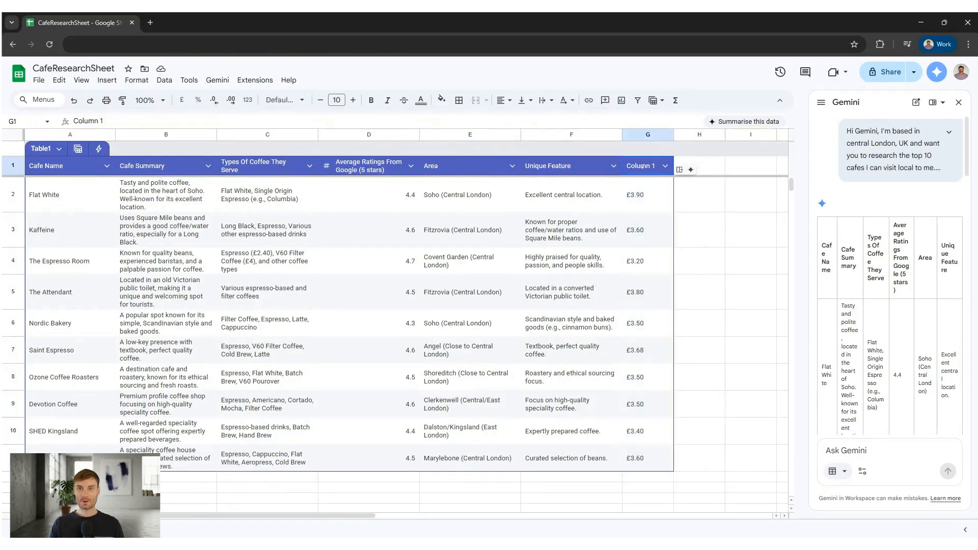
text(Average Price)
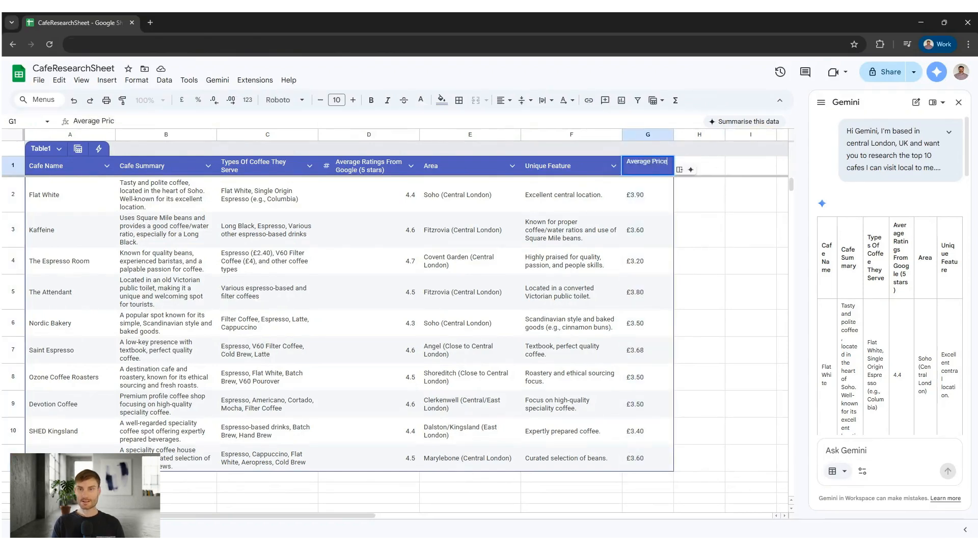
click(689, 224)
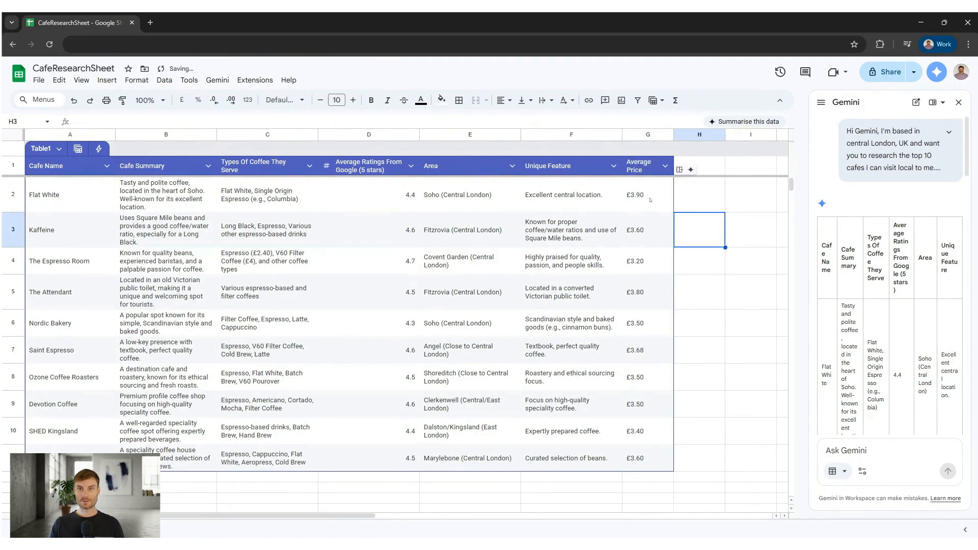
Extend the Average Price AI prompt with "and include the link to the menu", apply it to the whole column and regenerate the values
double_click(650, 200)
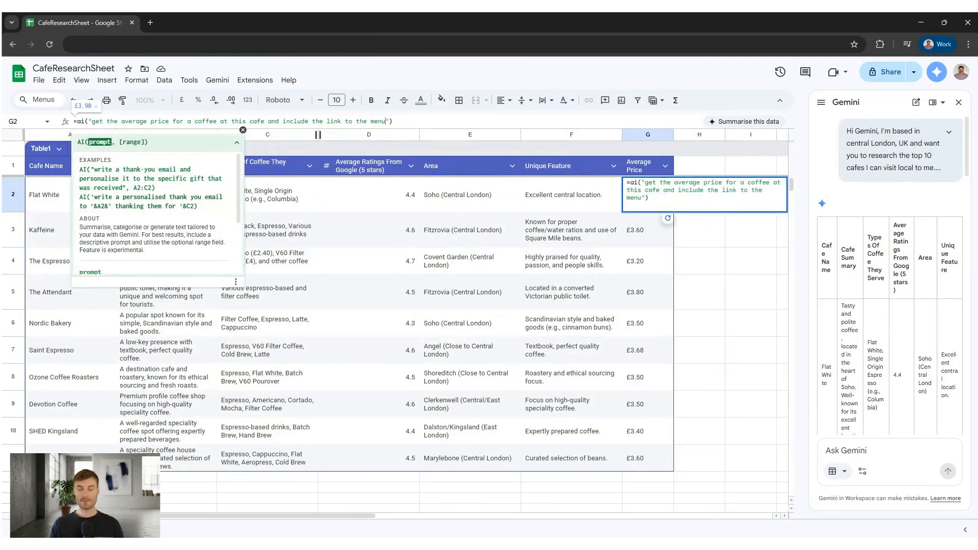
key(Return)
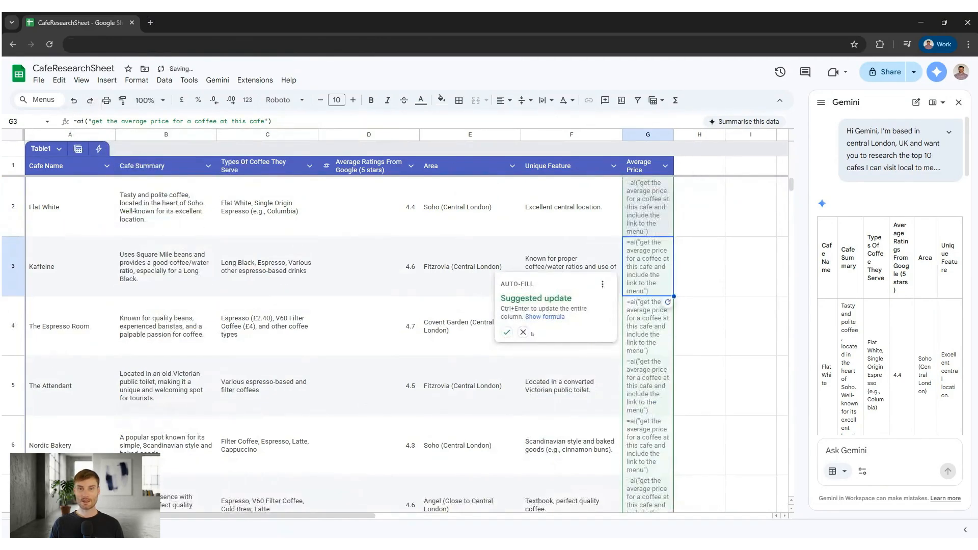
click(507, 332)
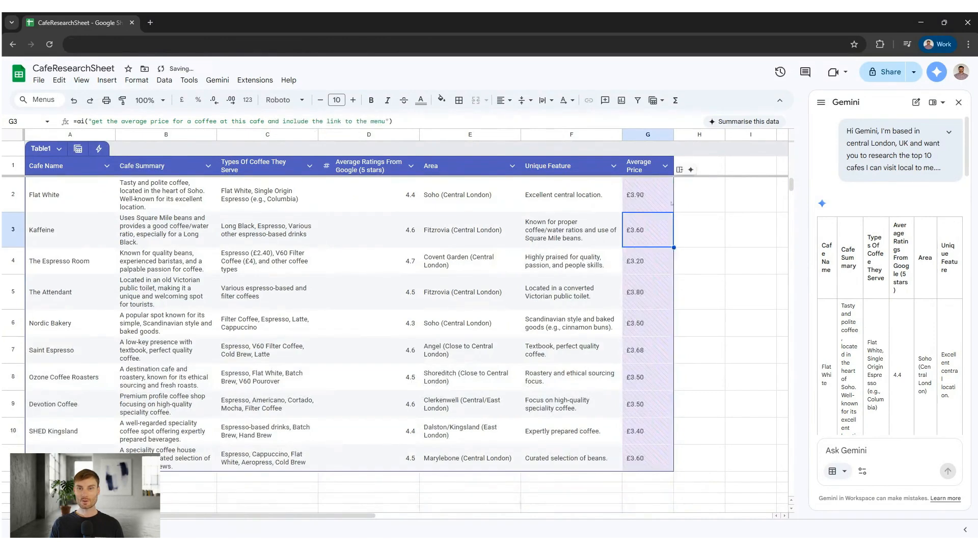
key(Up)
click(662, 222)
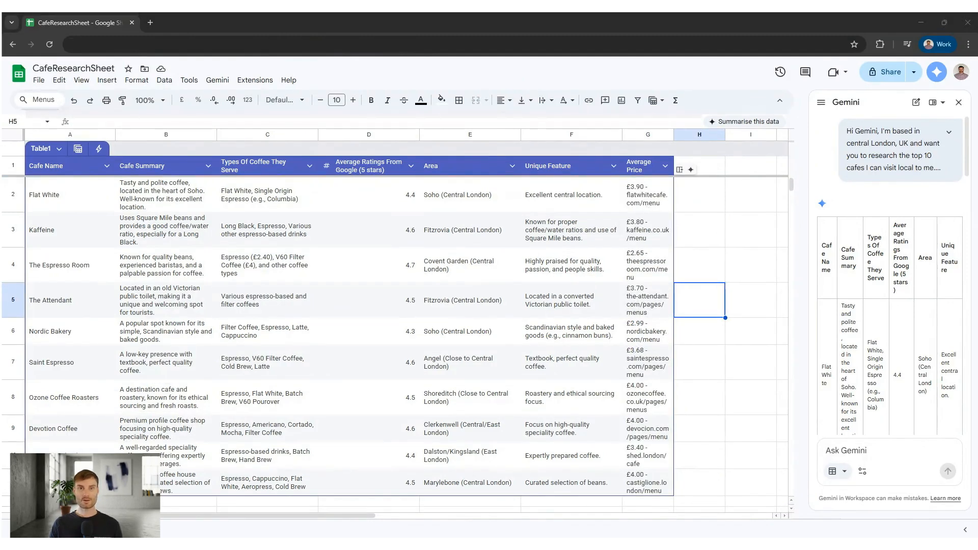
Add a match score column with an AI formula rating each cafe out of 5 on personal preferences with a one-sentence reason, filled down
click(691, 203)
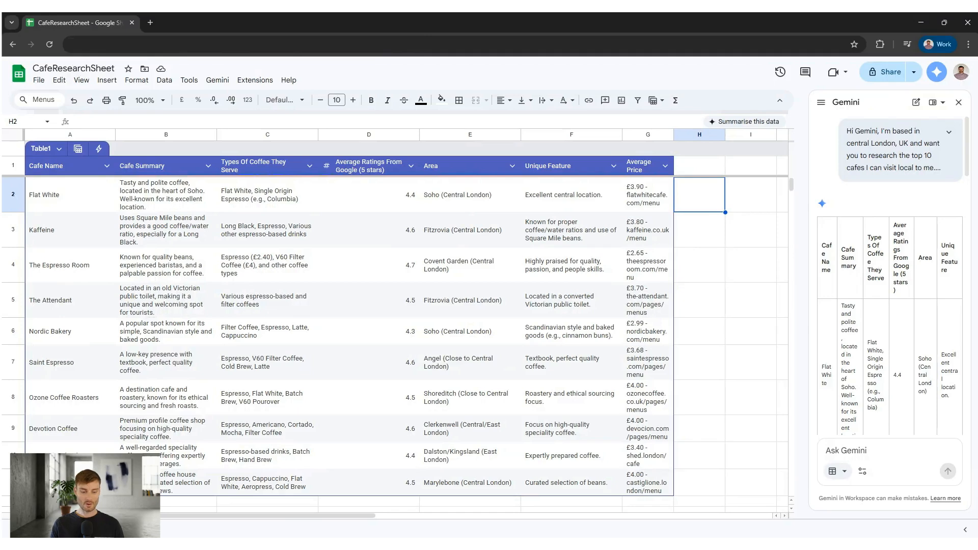
key(ctrl+v)
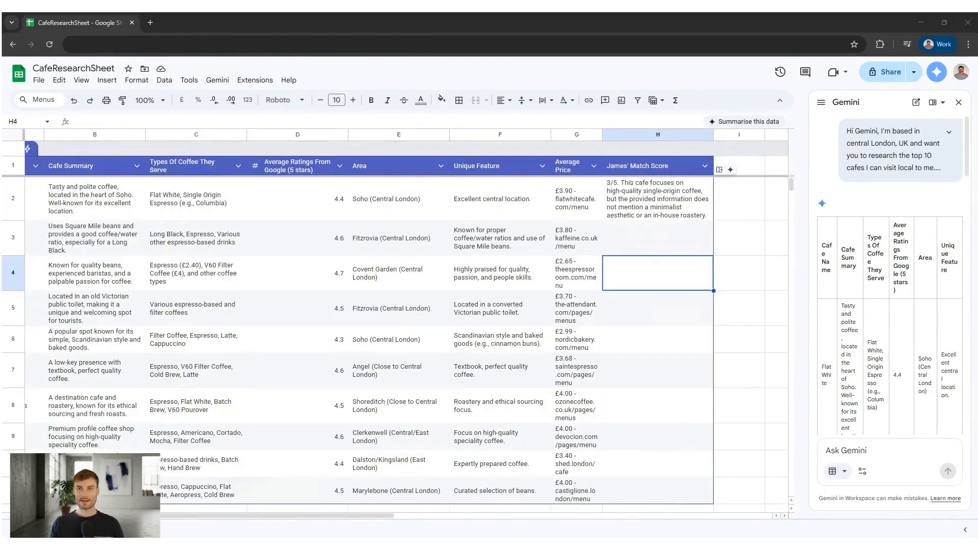
click(639, 196)
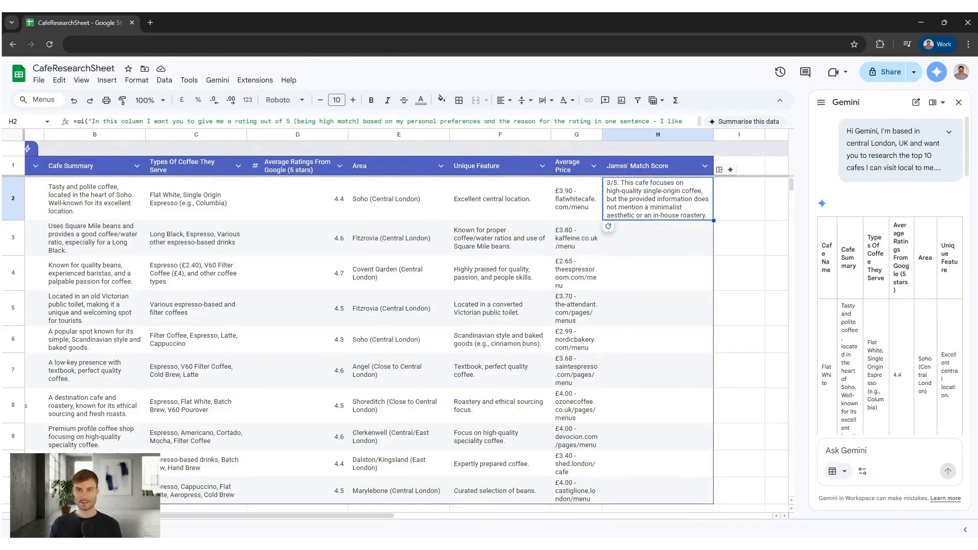
drag(713, 220, 714, 503)
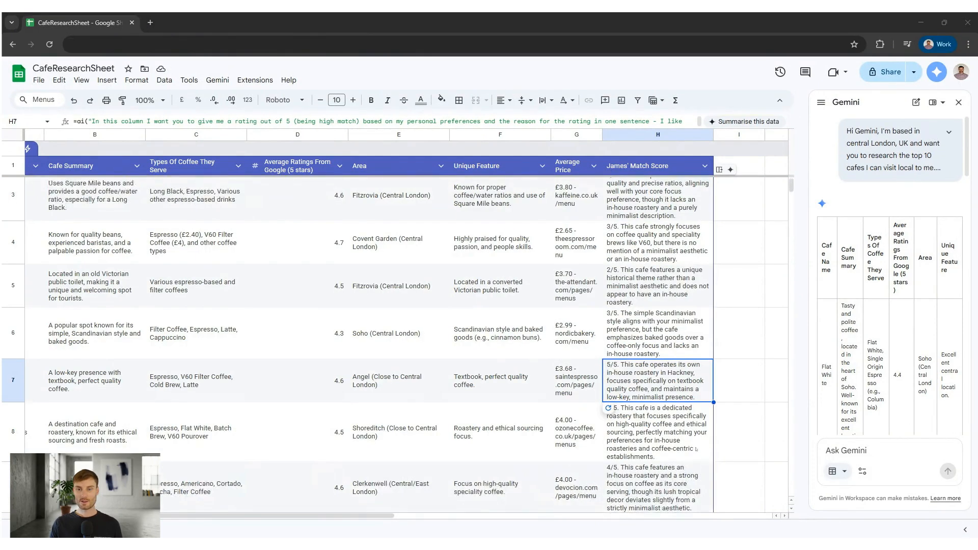
Examine the match scores and their reasons for the cafes in rows 8, 2, 3 and 4
click(696, 436)
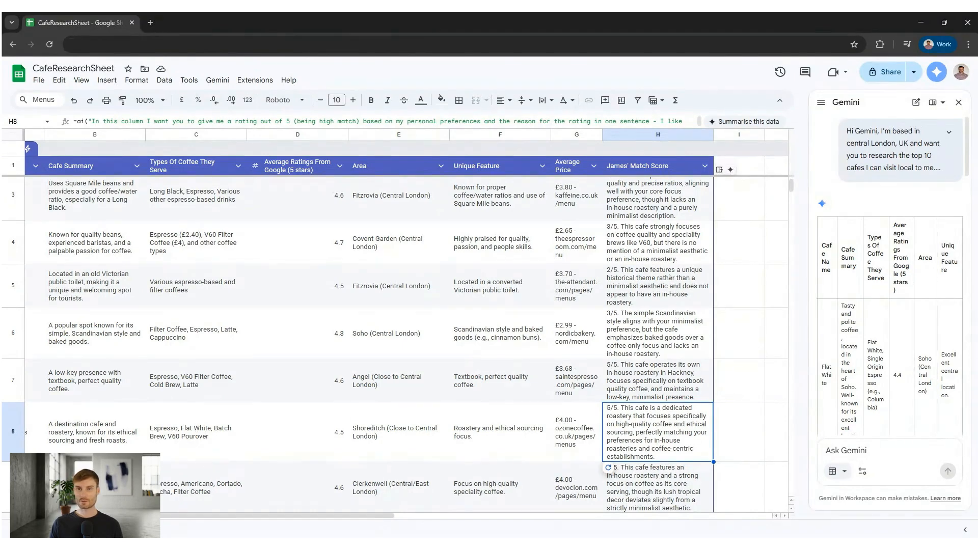
scroll(658, 294, up, 1)
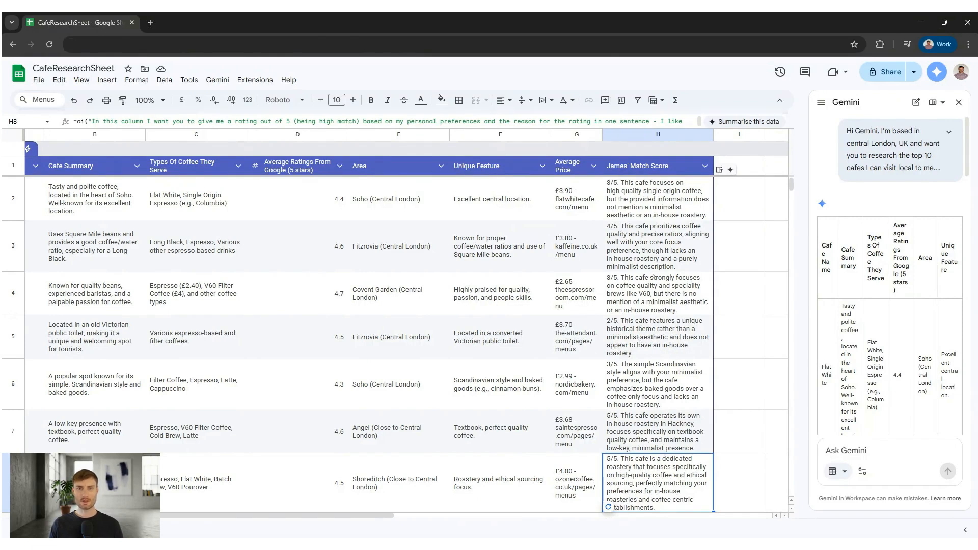
click(643, 206)
click(641, 255)
click(639, 311)
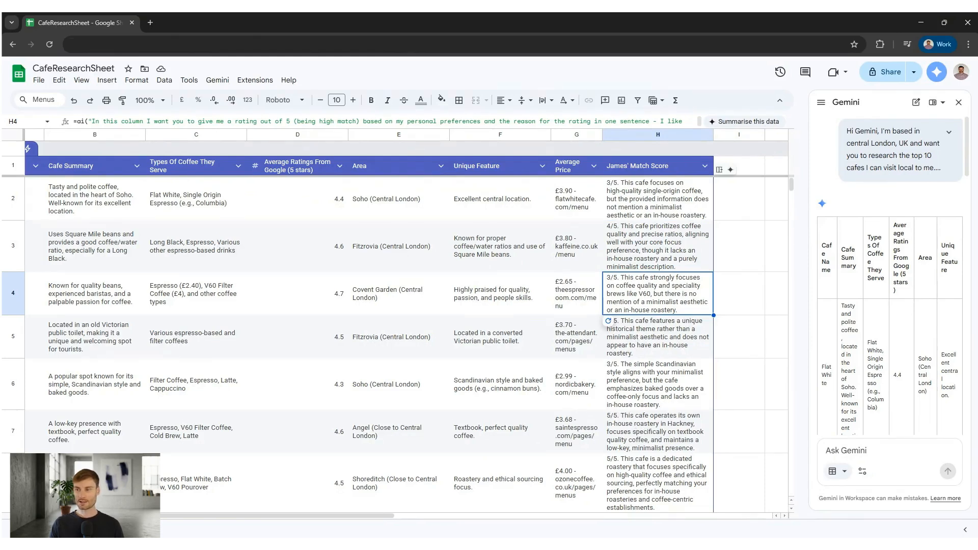
Add an Annual Costs column calculating the yearly cost of an oat flat white or equivalent coffee bought 3 times per week, and review it
click(759, 200)
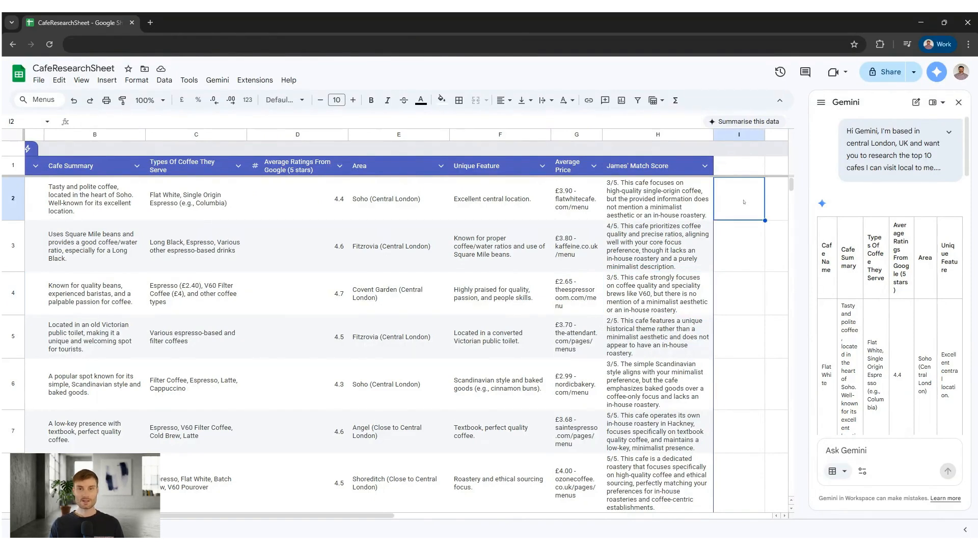
text(=ai("If i were to buy an oat flat white or equivalent coffee 3 times per week each year please calculate the annual costs of visiting this cafe"))
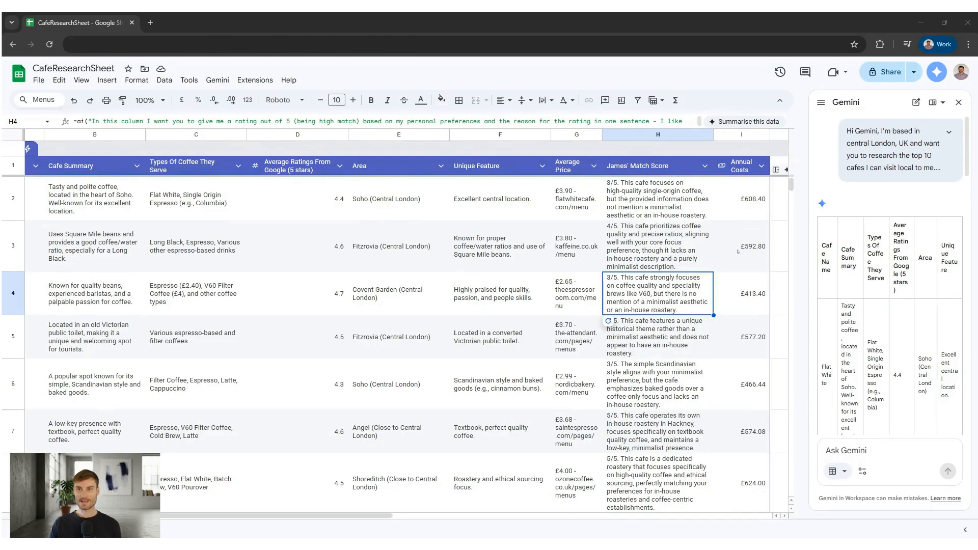
click(747, 246)
scroll(743, 285, down, 2)
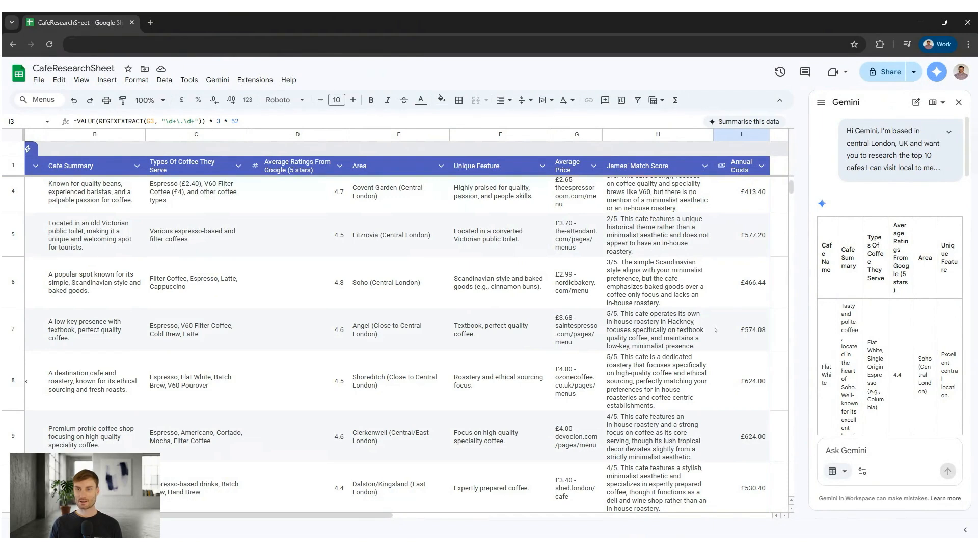
click(635, 369)
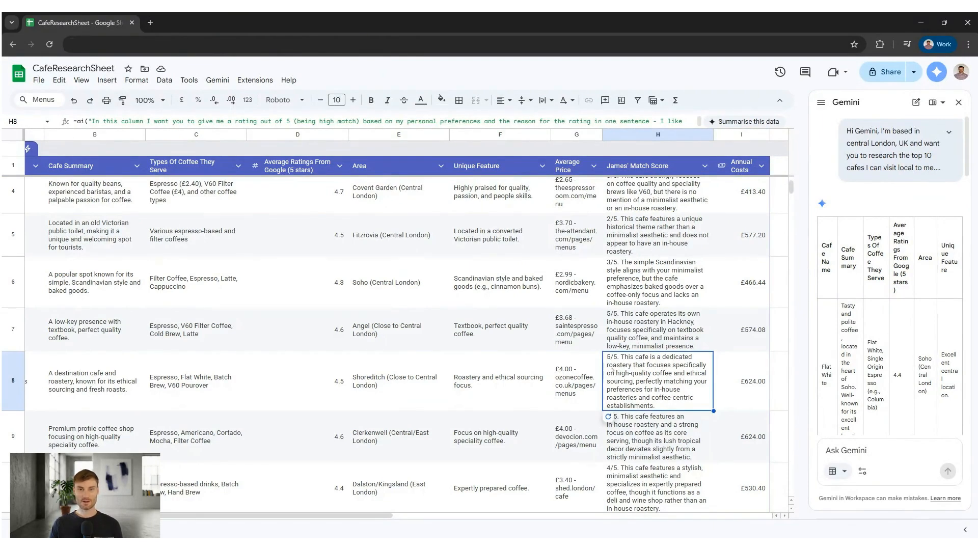
key(Right)
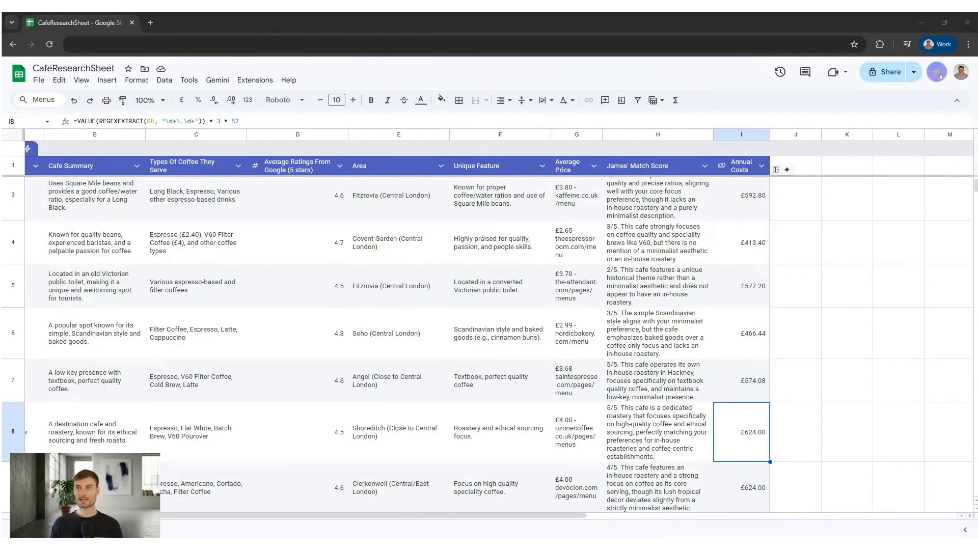
Ask Gemini which cafe to visit for regular coffees based on the information in this spreadsheet, and read its justified recommendations
click(936, 72)
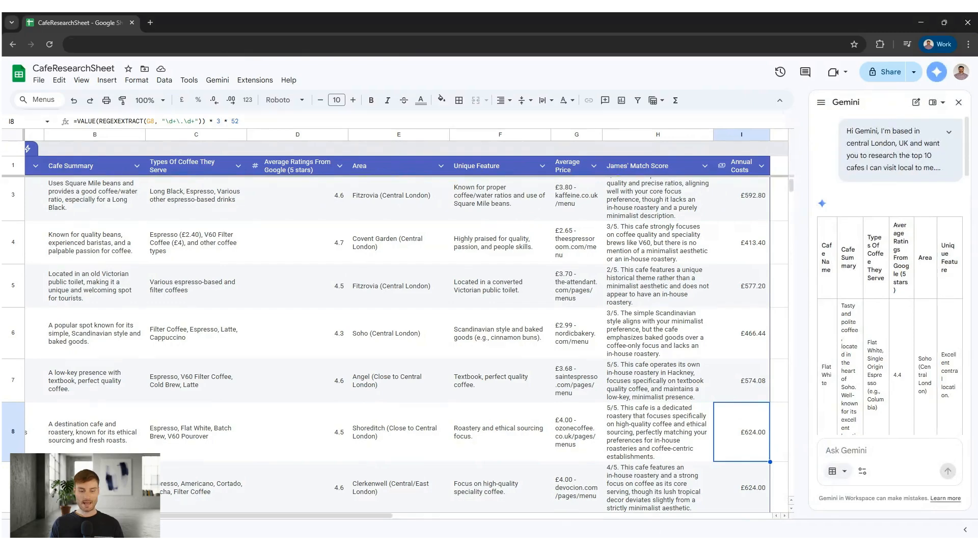
text(Based on the information in this spreadsheet now, which cafe do you think I should visit for my regular coffees?)
key(Return)
scroll(859, 269, down, 3)
scroll(841, 299, down, 1)
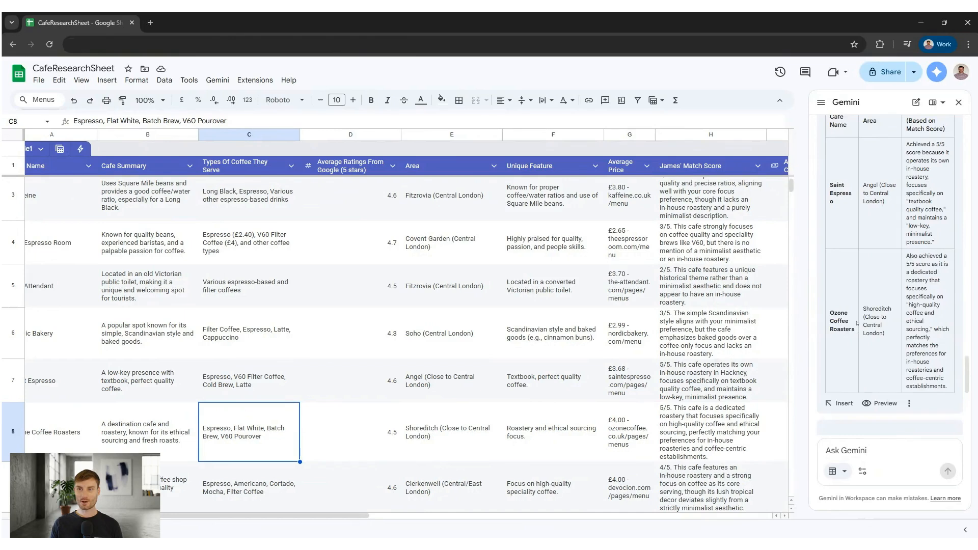
scroll(856, 323, up, 1)
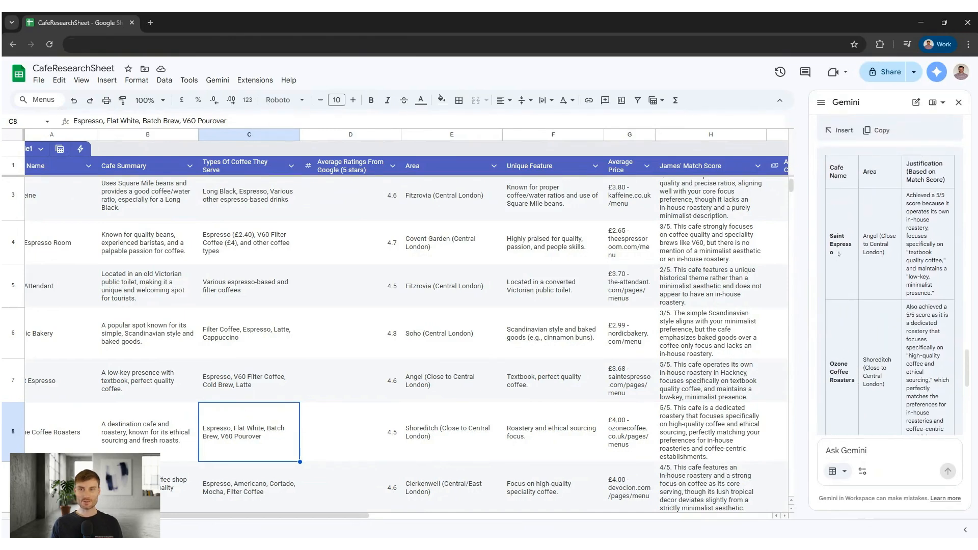
scroll(291, 459, left, 1)
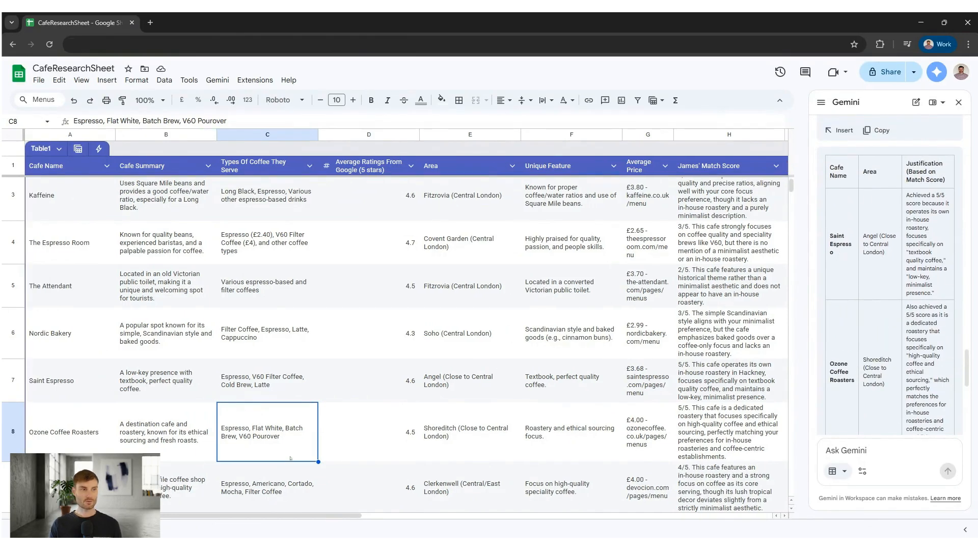